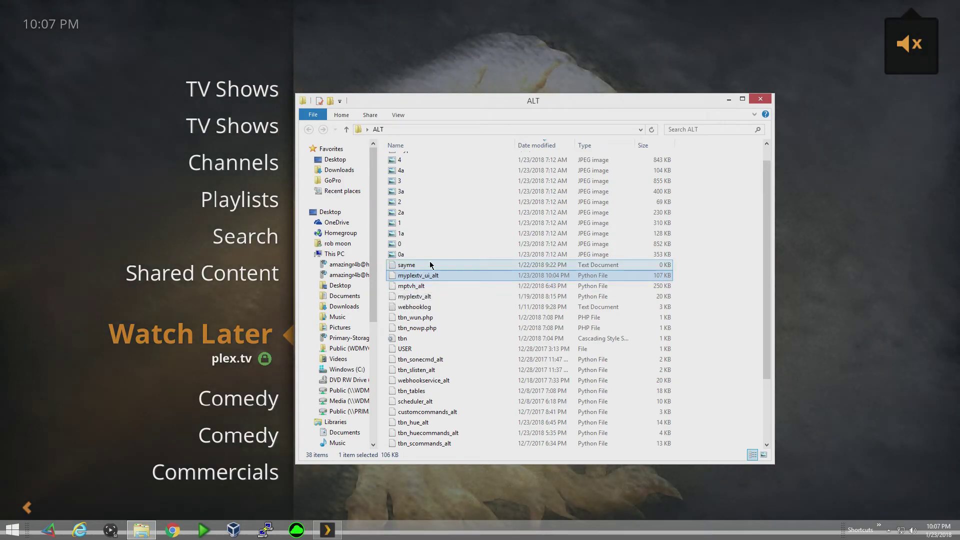
Launch myplextv_ui_alt.py from the ALT folder and minimize the Explorer window
double_click(406, 280)
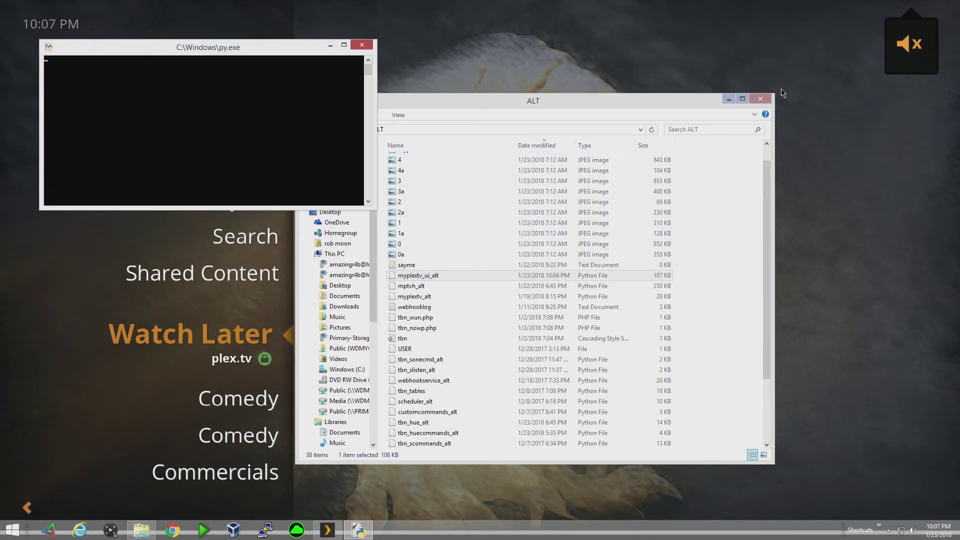
left_click(728, 100)
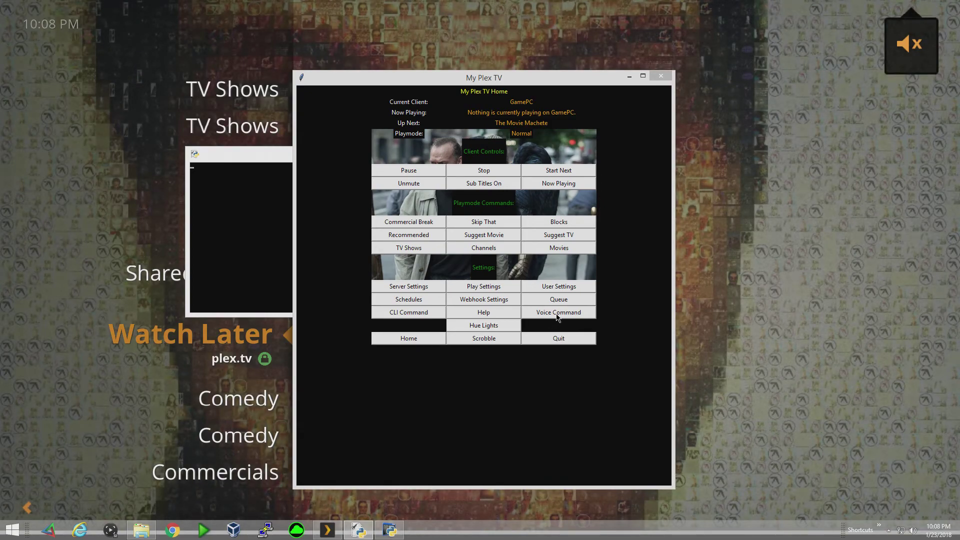
Set Random Background in UI to Off in User Settings and go back to Home
left_click(566, 285)
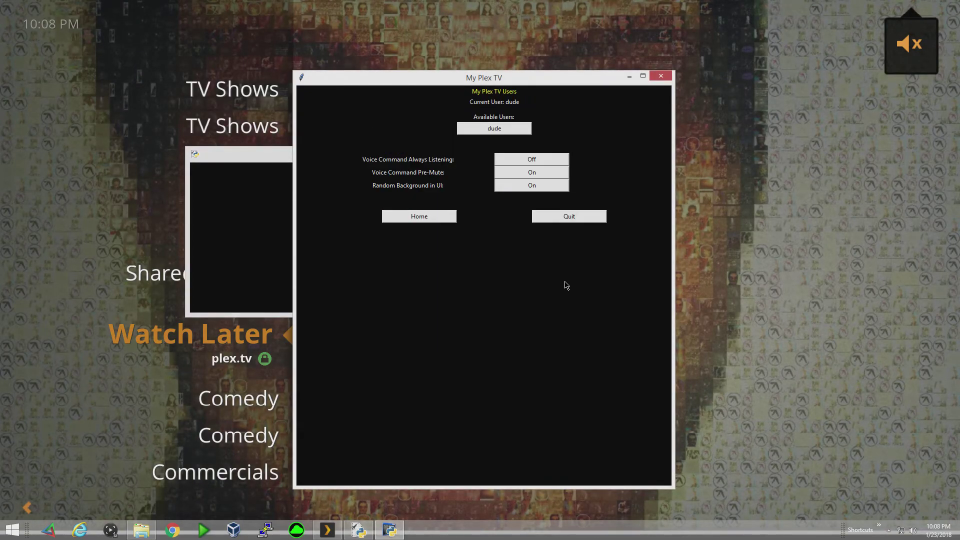
left_click(531, 190)
left_click(418, 220)
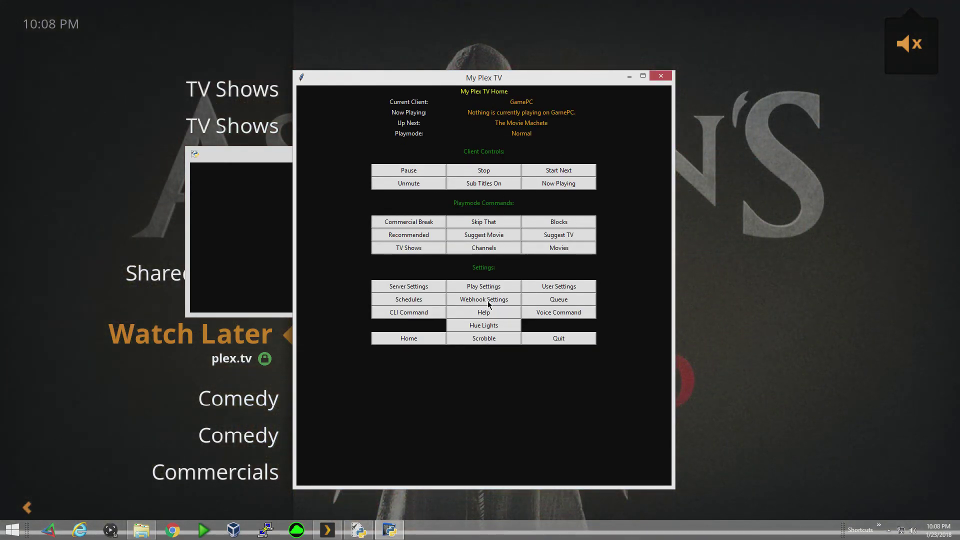
Set Webhook Light Effects to Off in Webhook Settings
left_click(492, 300)
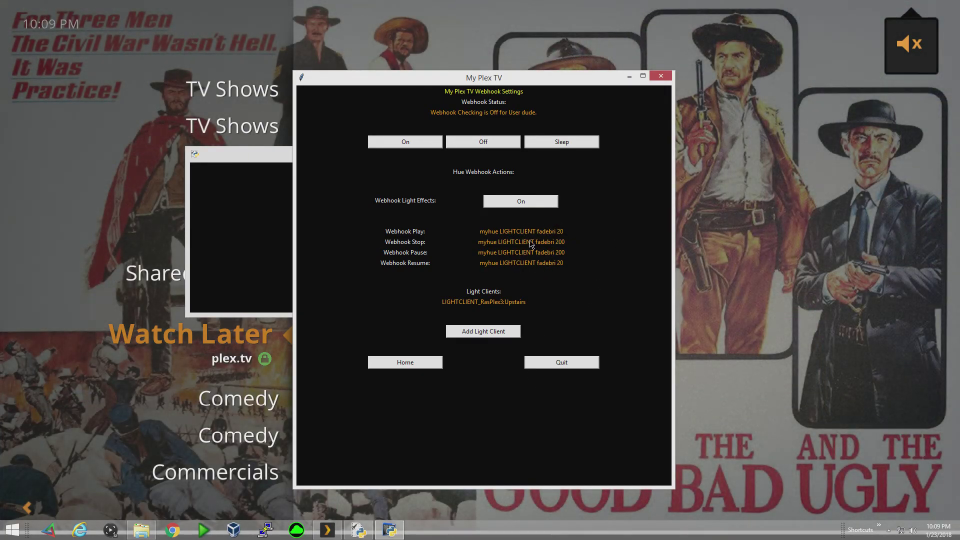
left_click(495, 205)
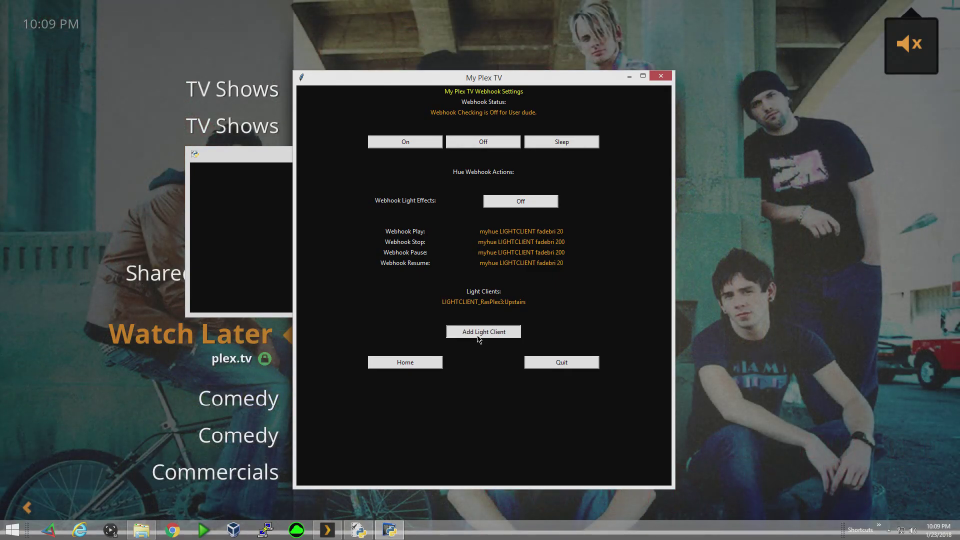
Add light client GamePC with group Desk Lights, then go back to the home page
left_click(476, 335)
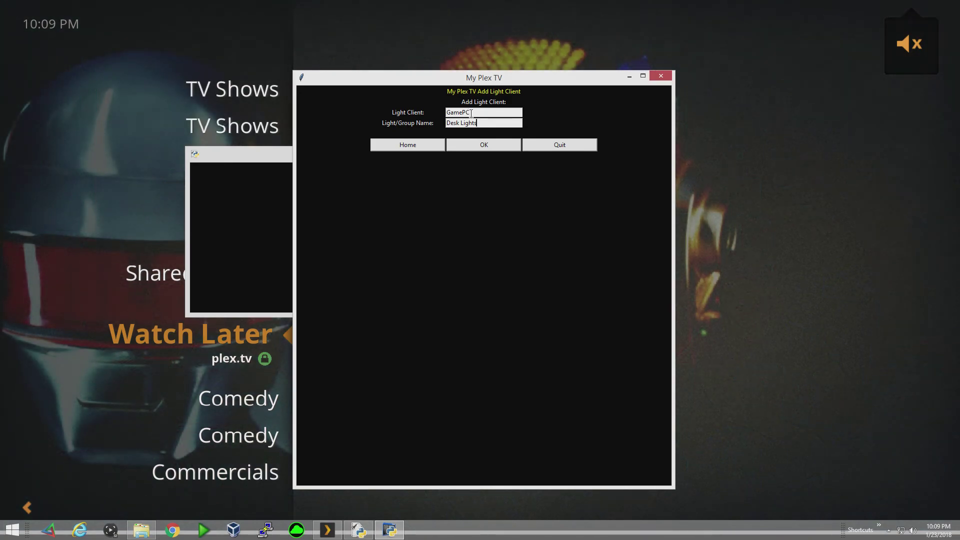
left_click(474, 144)
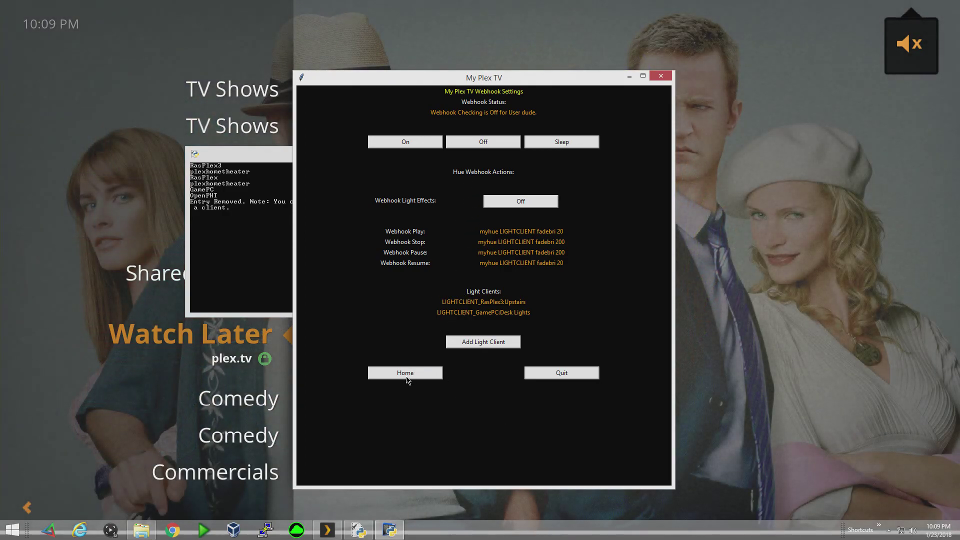
left_click(406, 373)
Show the Hue Lights controls, toggling between groups and lights and ending on Lights
left_click(490, 324)
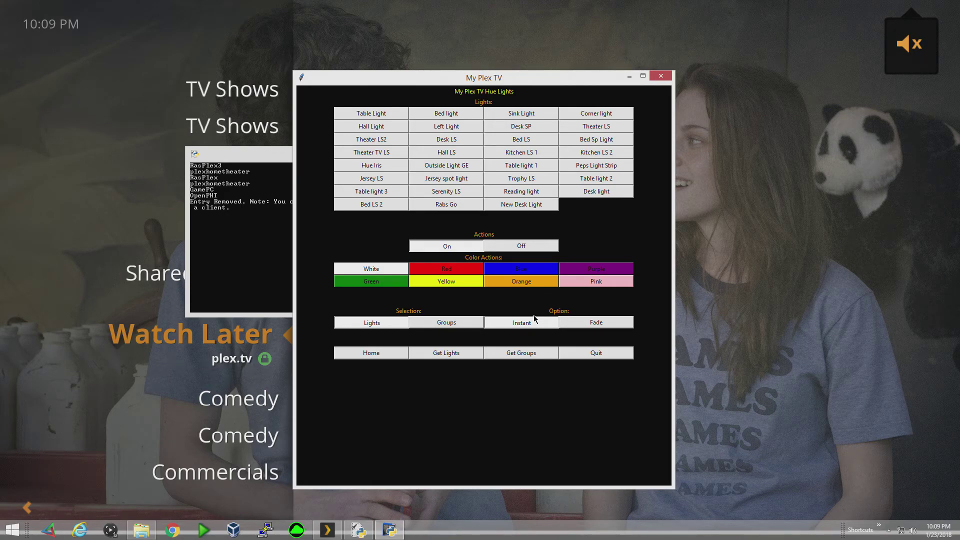
left_click(456, 325)
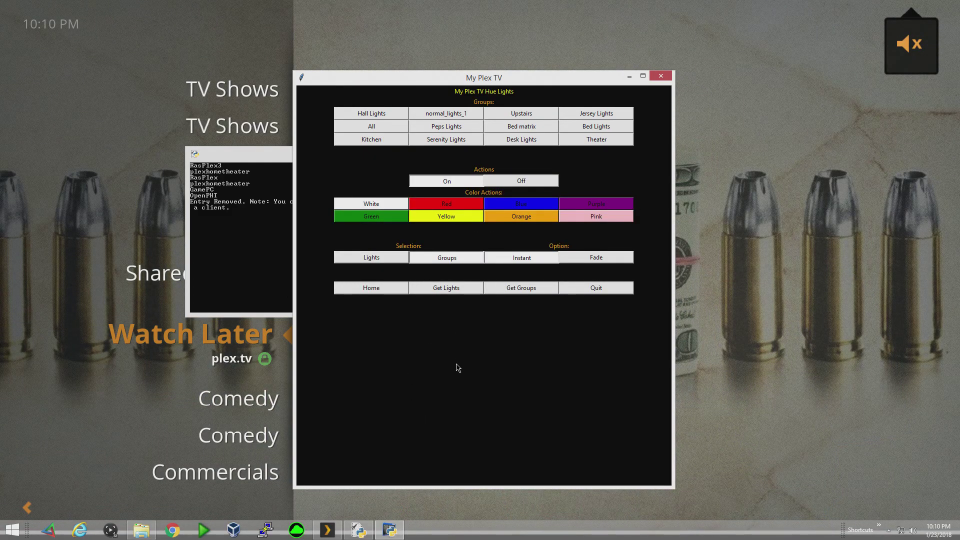
left_click(388, 257)
left_click(463, 324)
left_click(389, 256)
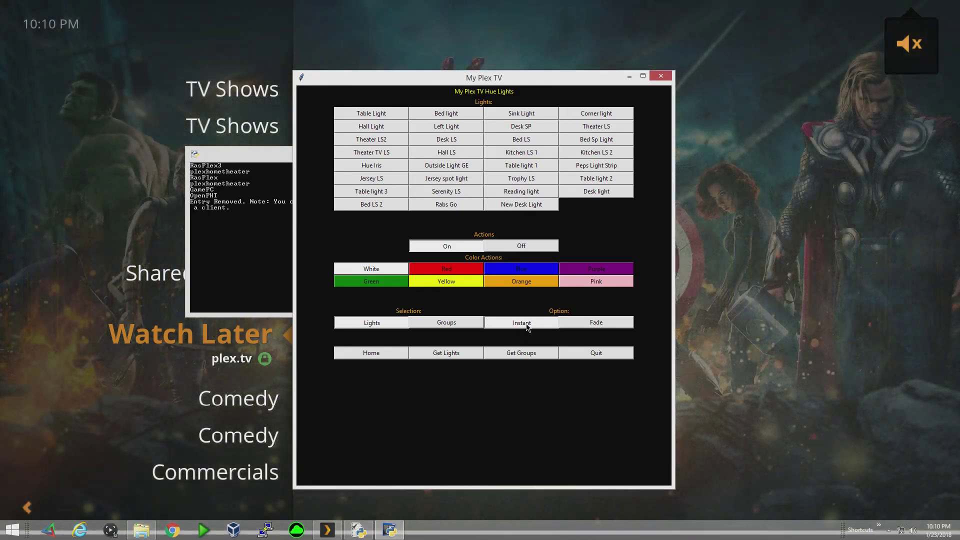
Toggle the transition between Fade and Instant, leaving it on Instant
left_click(576, 319)
left_click(521, 326)
left_click(585, 324)
left_click(554, 330)
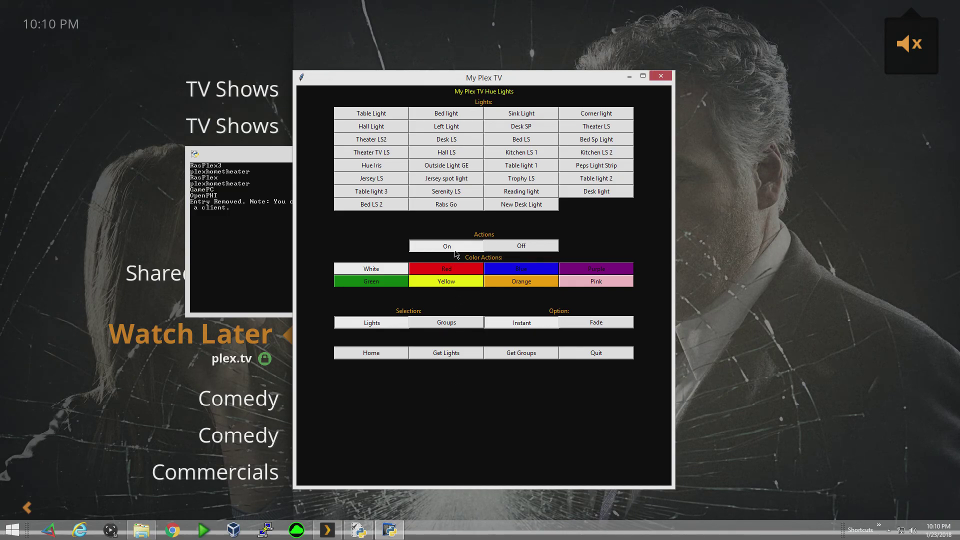
Turn the New Desk Light red
left_click(526, 206)
left_click(451, 273)
left_click(514, 207)
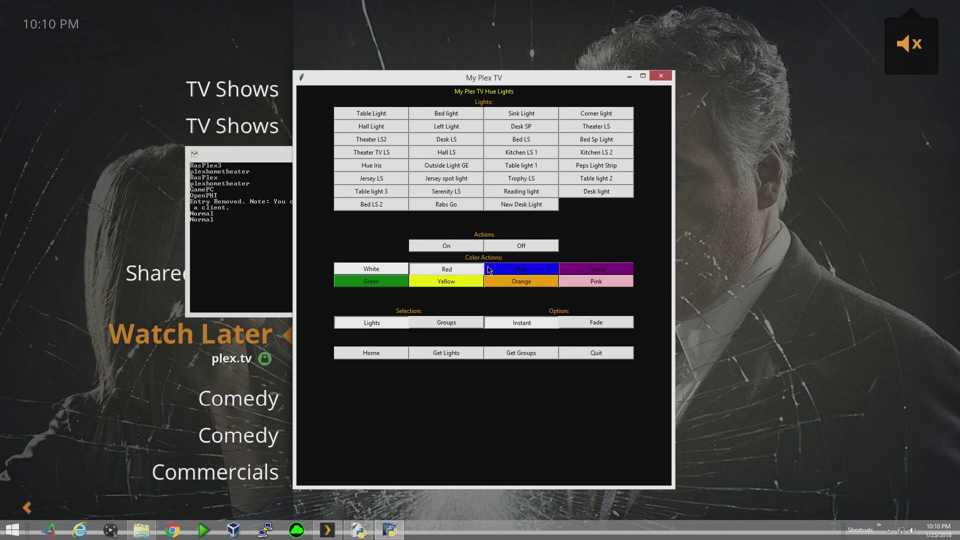
Switch to groups, turn the Desk Lights group blue, and send the command to All
left_click(456, 323)
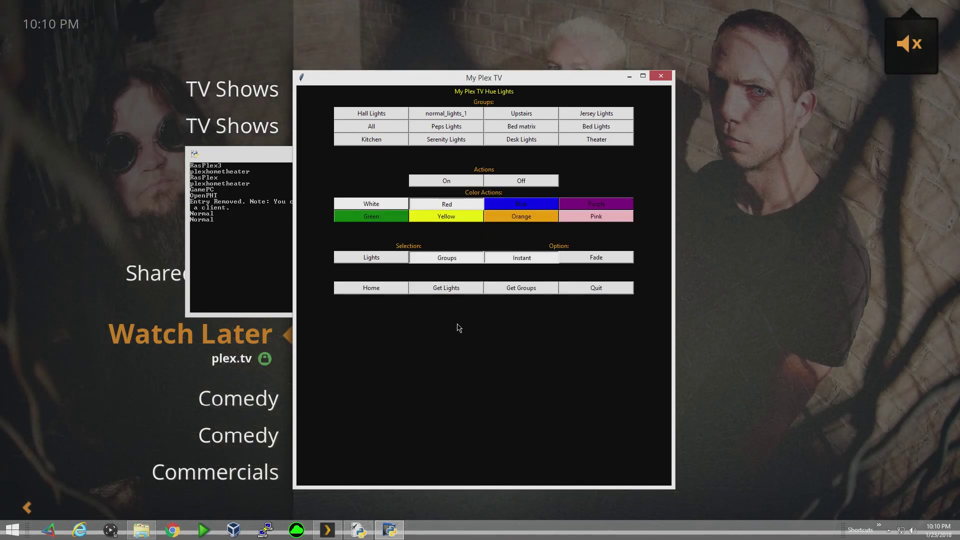
left_click(507, 145)
left_click(508, 209)
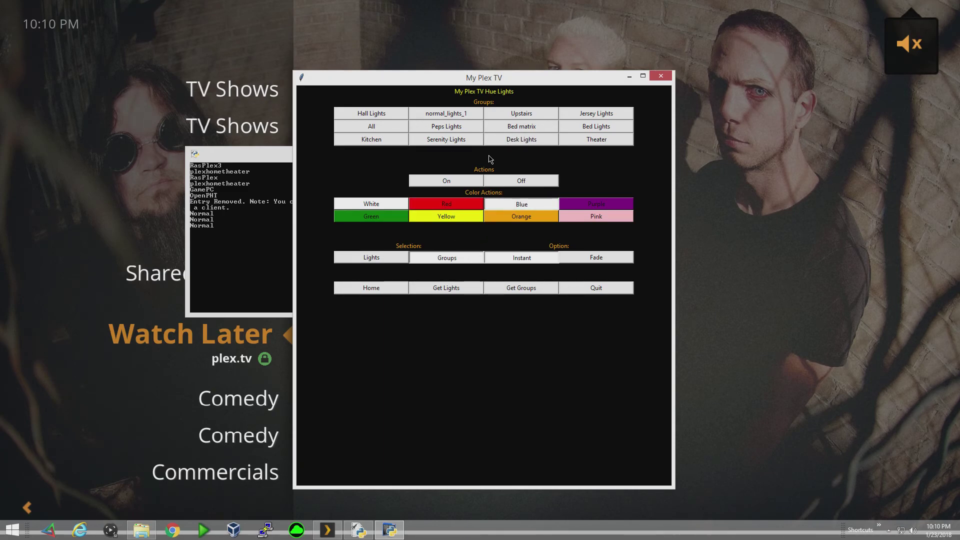
left_click(511, 145)
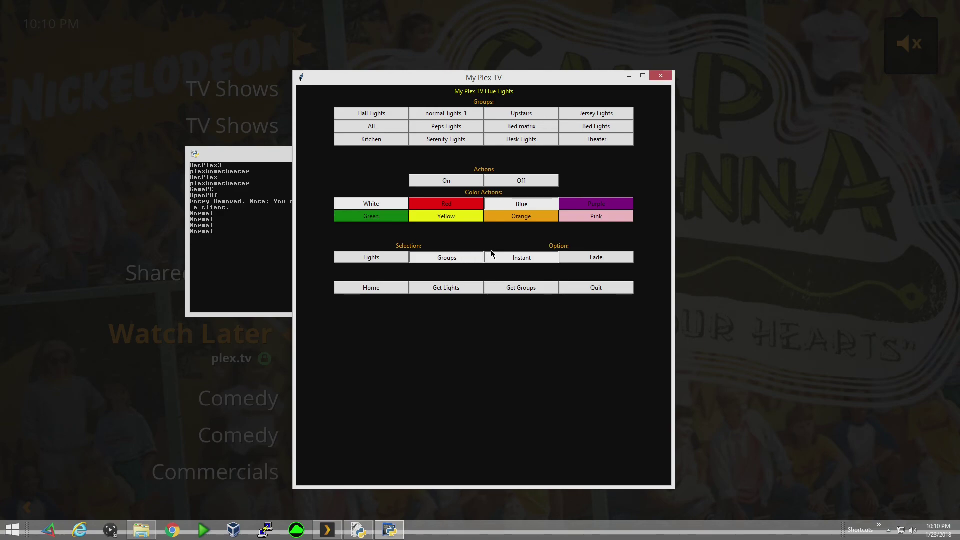
left_click(375, 126)
left_click(390, 129)
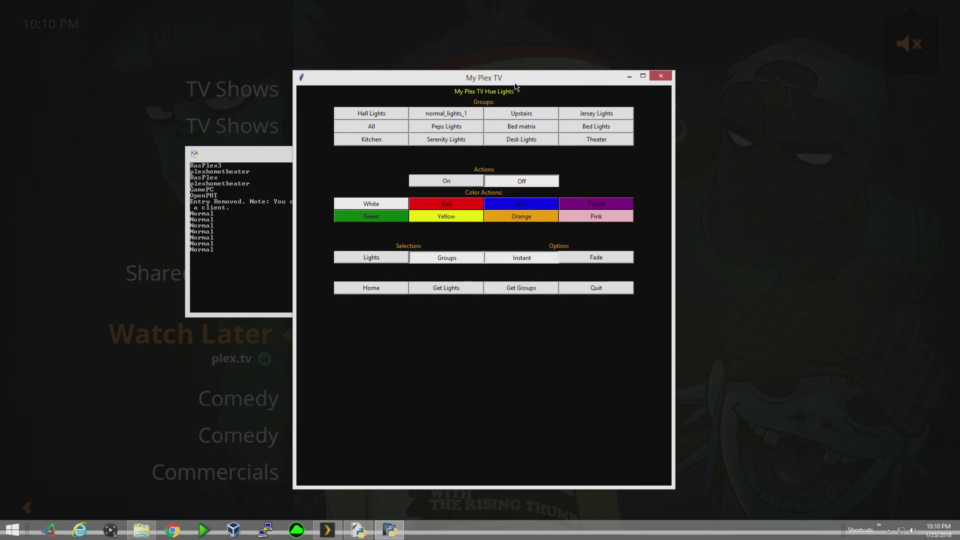
Move the window aside and print the Hue lights and groups lists to the console
left_click_drag(516, 83, 740, 80)
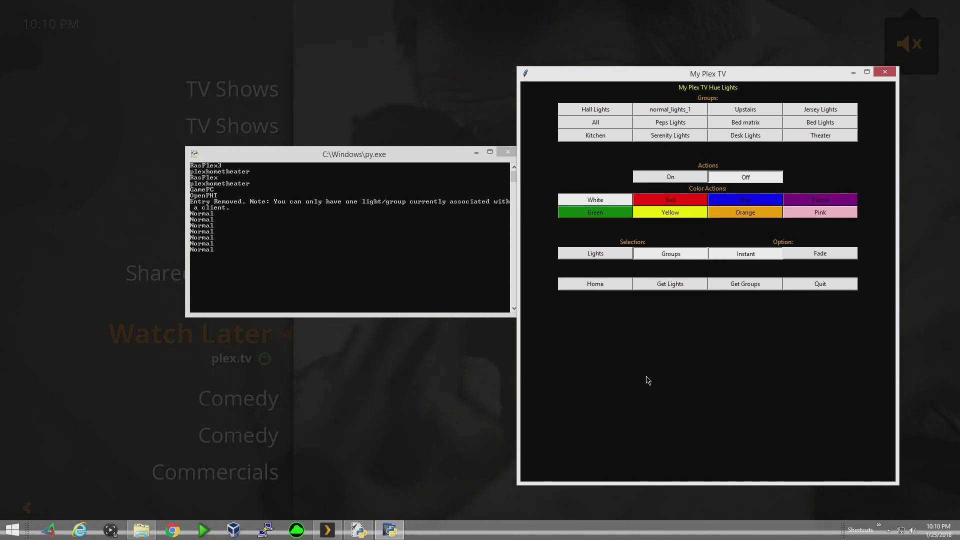
left_click(664, 283)
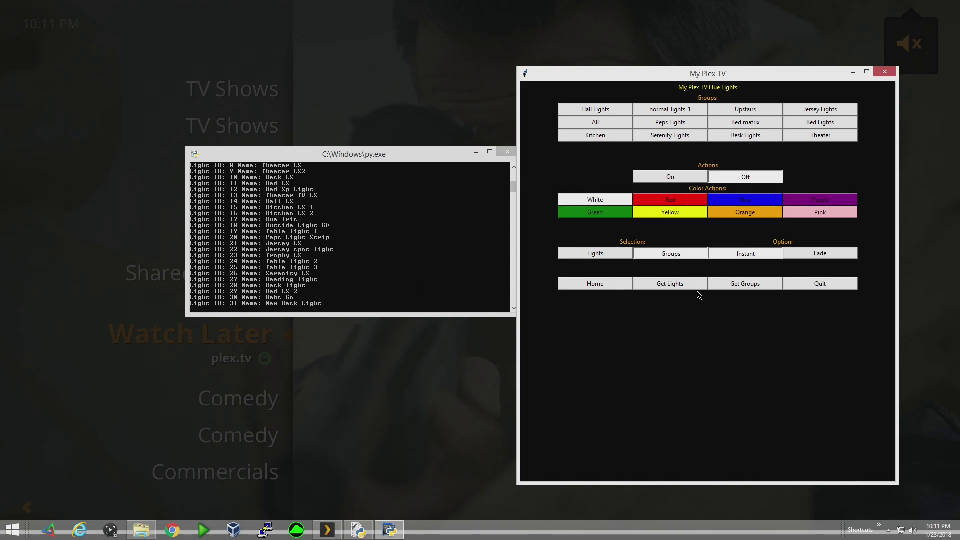
left_click(742, 285)
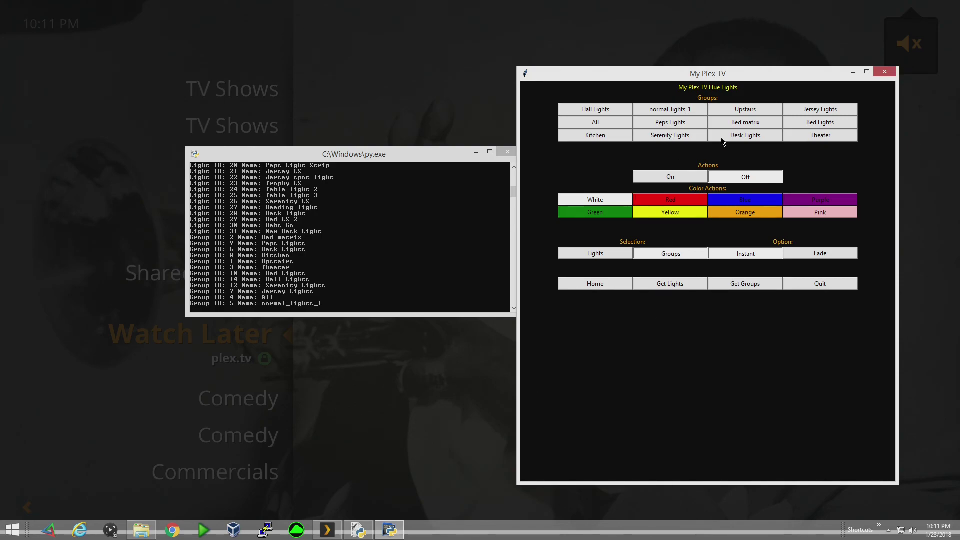
Toggle the panel between groups and lights, ending on the individual lights list
left_click(592, 255)
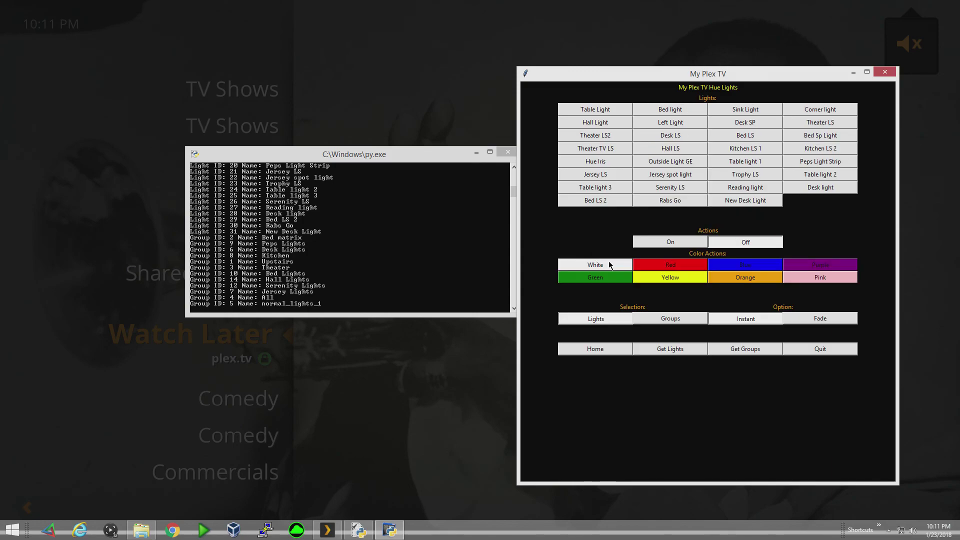
left_click(662, 322)
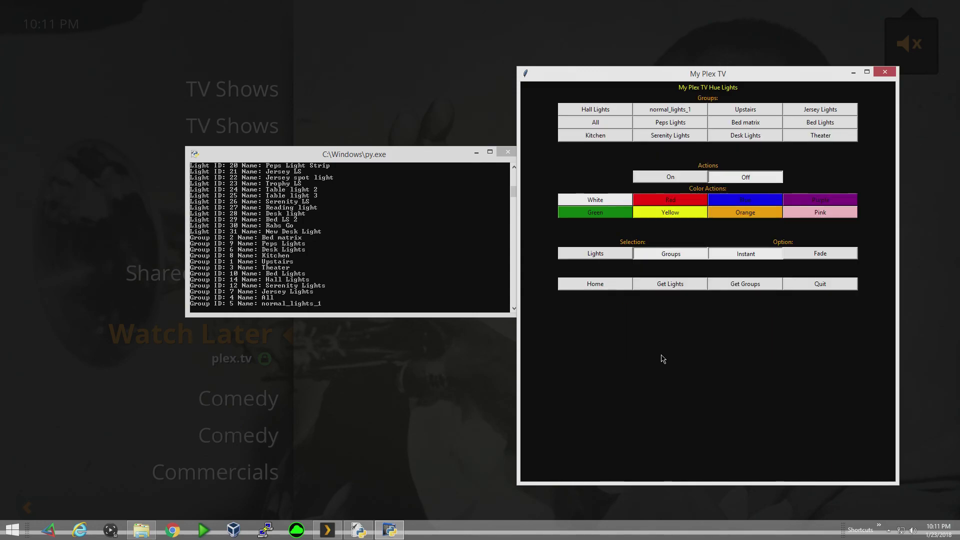
left_click(609, 257)
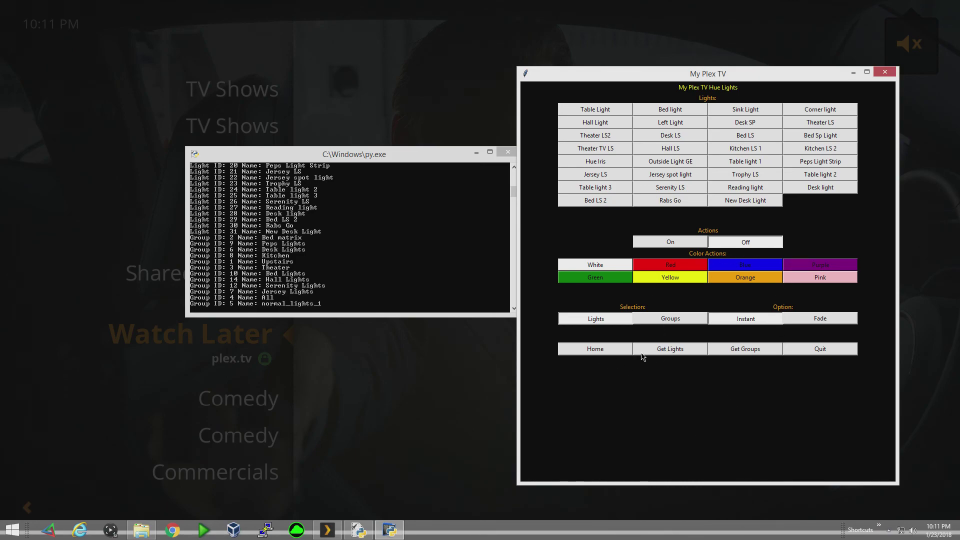
Cycle through Home, Hue Lights and Webhook Settings, ending back on the home page
left_click(600, 353)
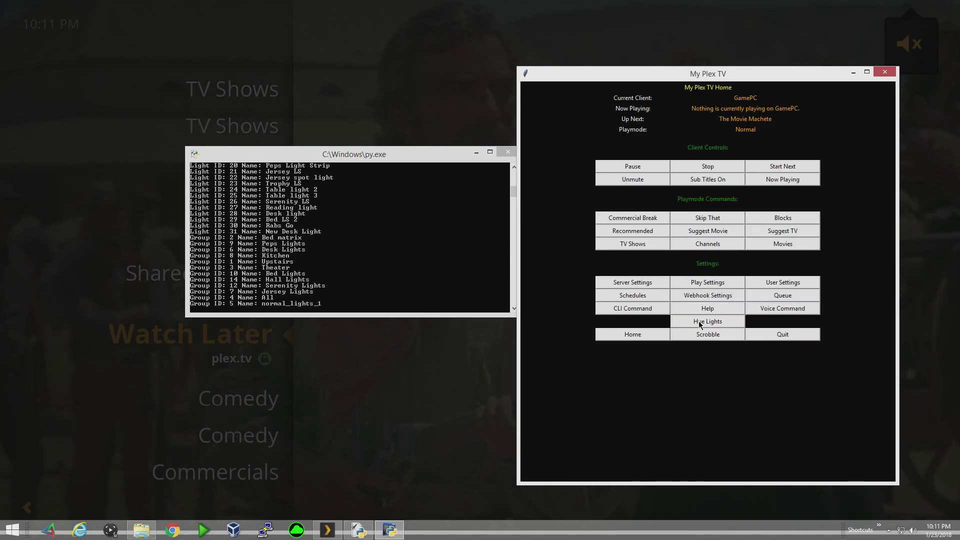
left_click(711, 323)
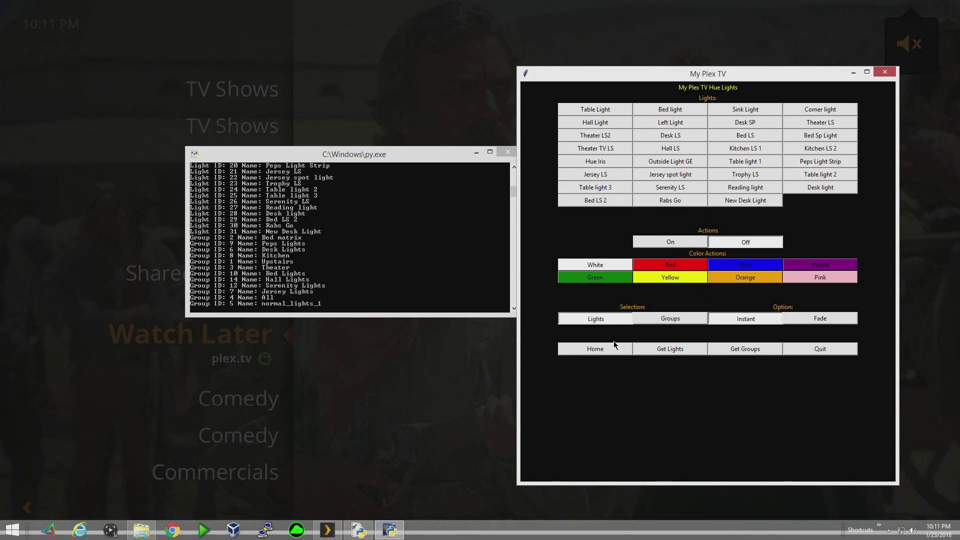
left_click(608, 353)
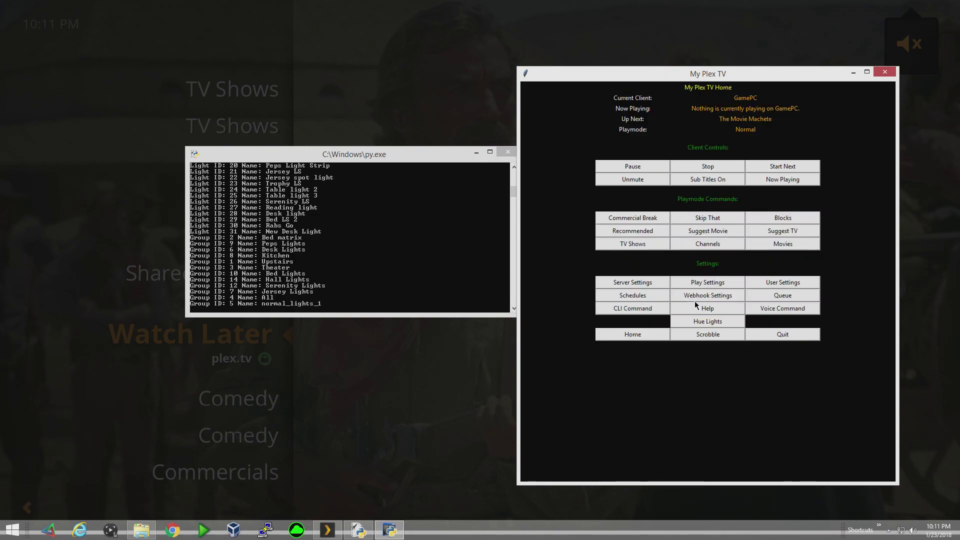
left_click(703, 299)
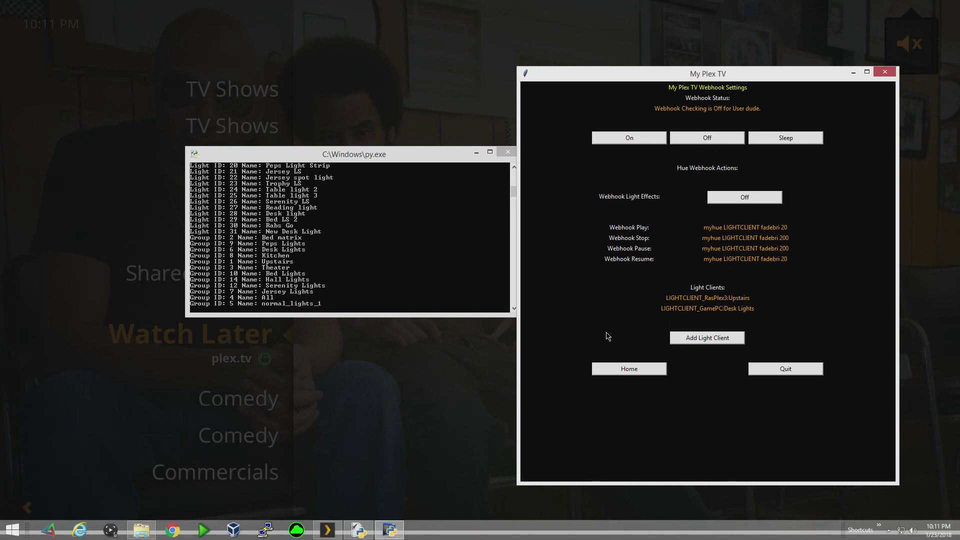
left_click(628, 369)
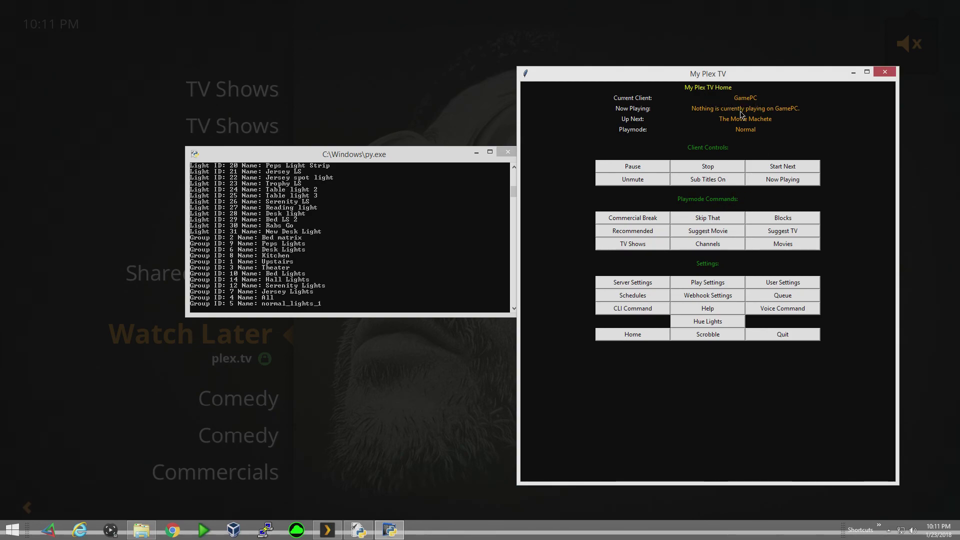
View Now Playing and the Machete poster under What Up Next, then go back to Home
left_click(775, 179)
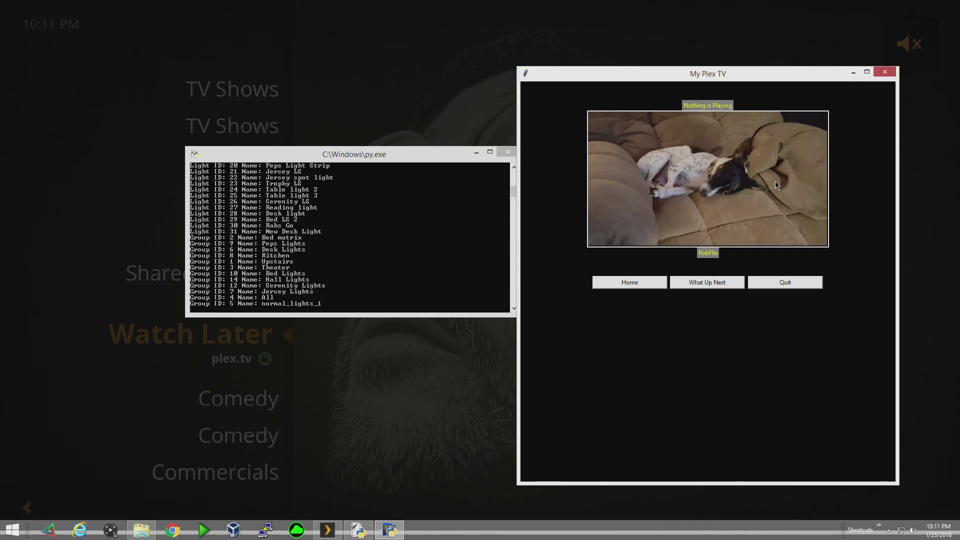
left_click(730, 287)
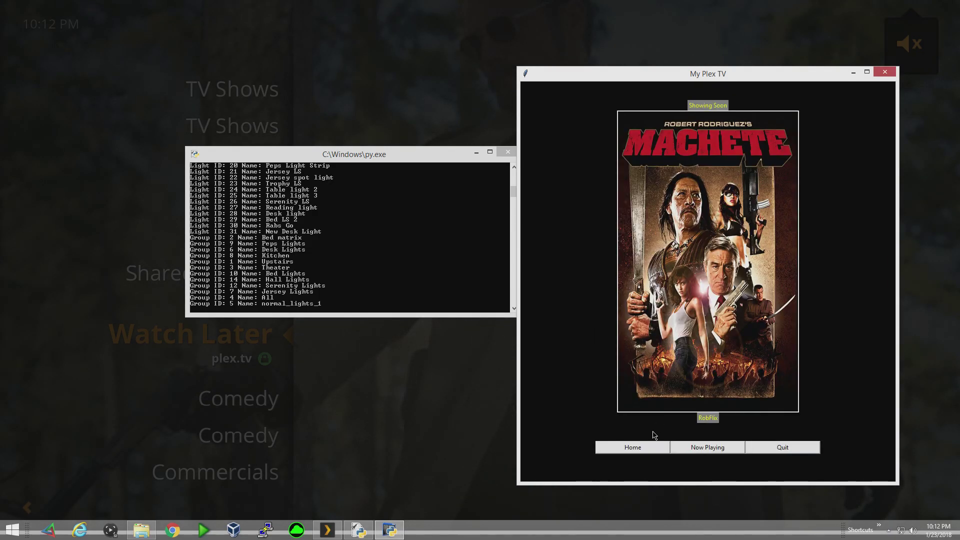
left_click(645, 451)
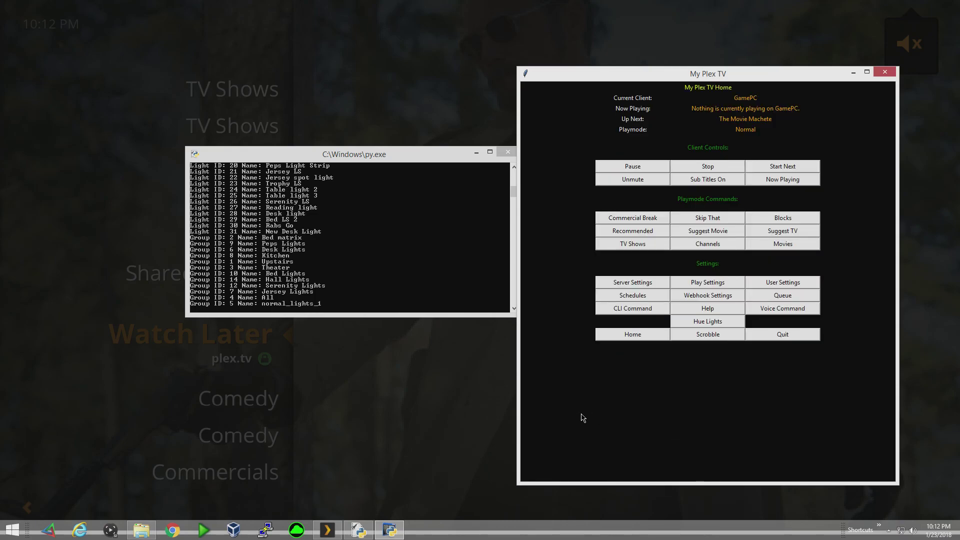